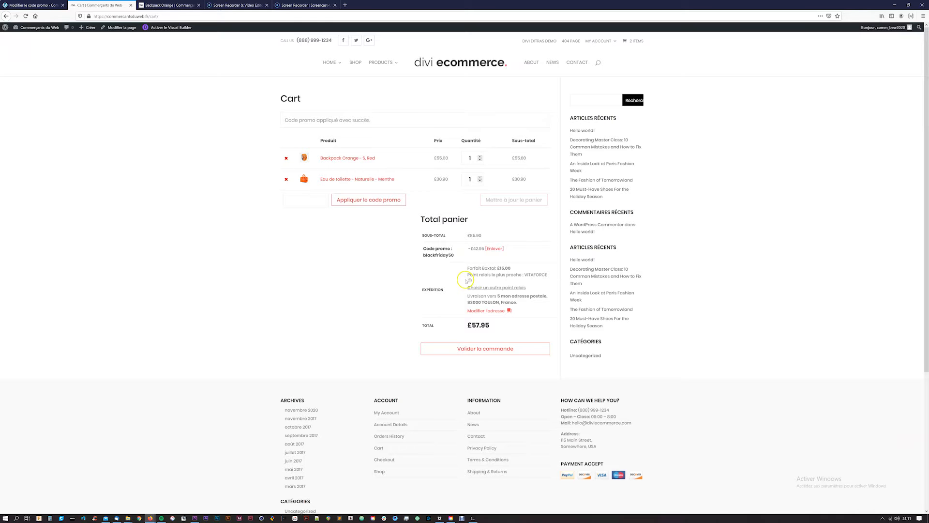
- Open the cart's shipping address for editing, clear the town and postcode, and update the address
left_click(476, 310)
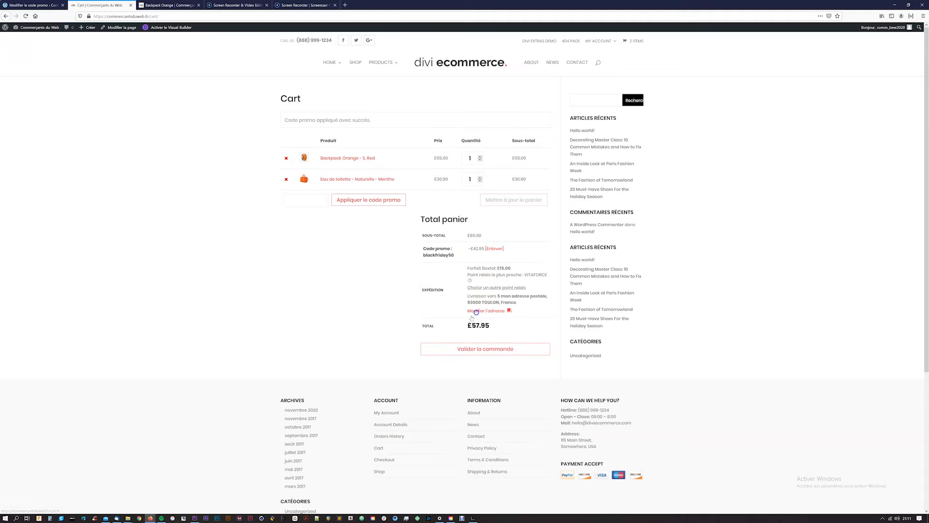
left_click_drag(491, 348, 459, 349)
key("BackSpace")
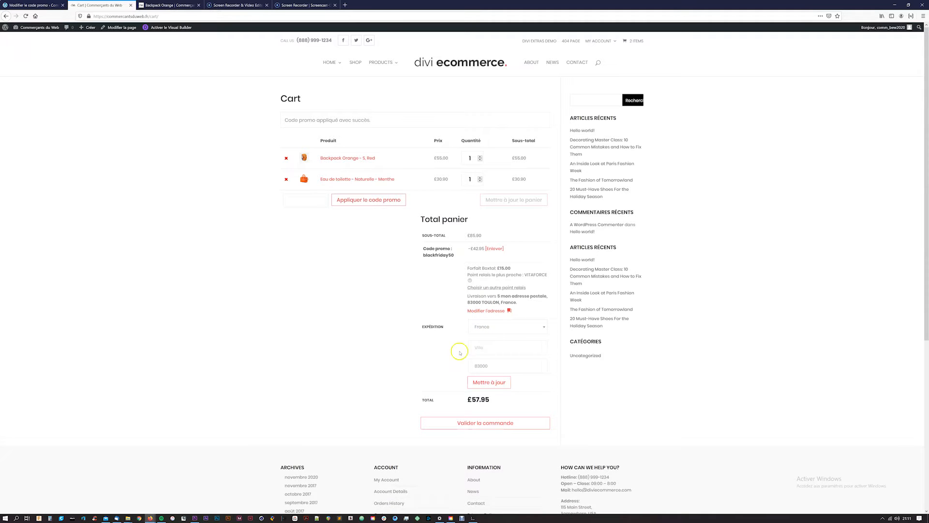
double_click(485, 365)
key("BackSpace")
left_click(483, 380)
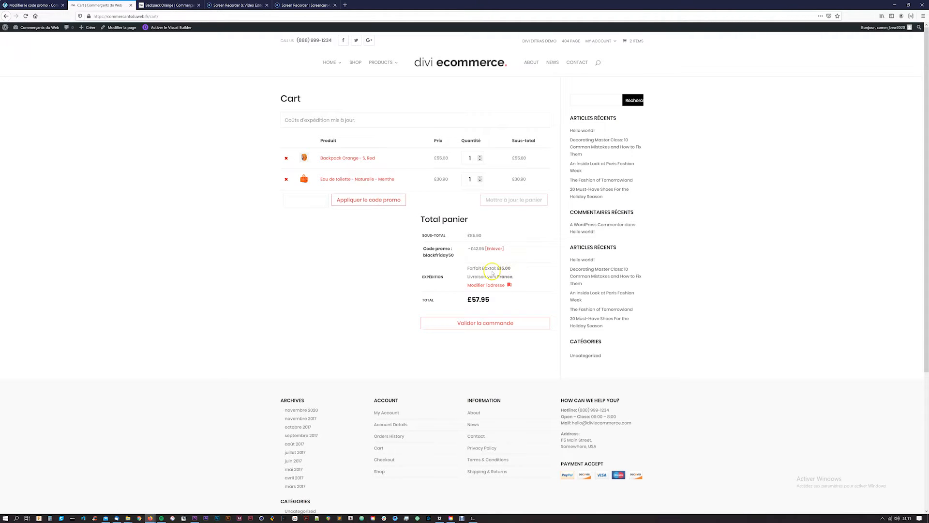
left_click_drag(493, 268, 467, 267)
left_click(463, 270)
left_click(511, 268)
- Set the cart's shipping address to the town Bandol with postcode 83150 in France and update it
left_click(476, 286)
left_click(476, 286)
left_click(508, 305)
left_click(487, 314)
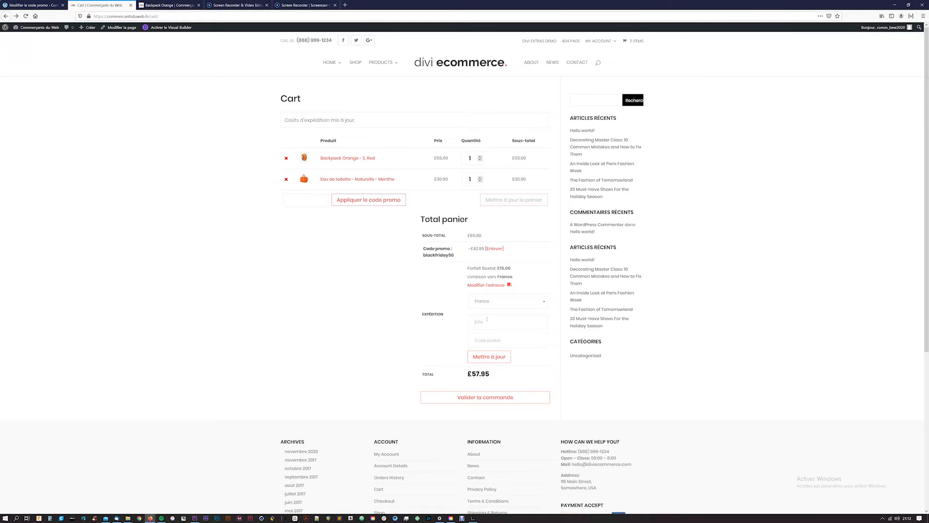
type("Bandol")
key("Tab")
type("83150")
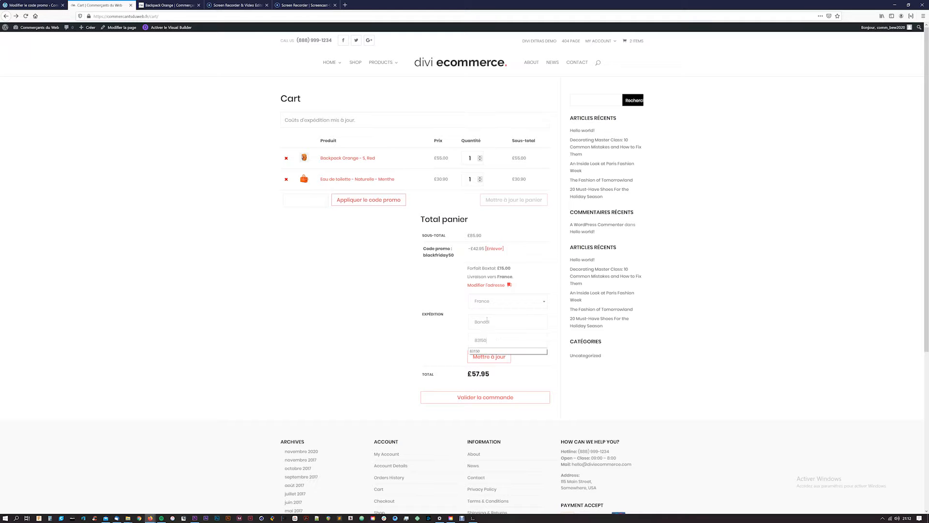
left_click(435, 343)
left_click(479, 358)
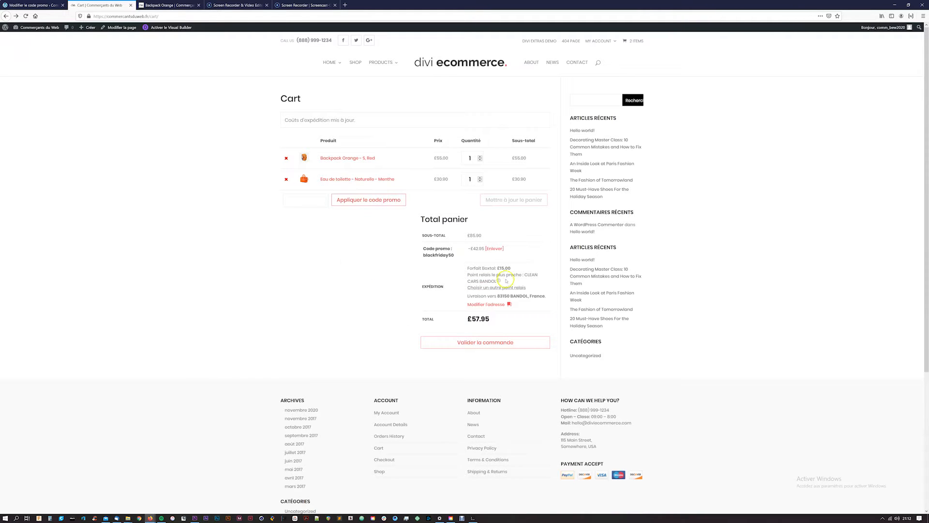
- Choose another pickup point for the delivery: CENTER MARKET / DESTOCK CASH in Aubagne on the Boxtal map
left_click_drag(524, 274, 536, 279)
left_click(459, 281)
left_click(507, 288)
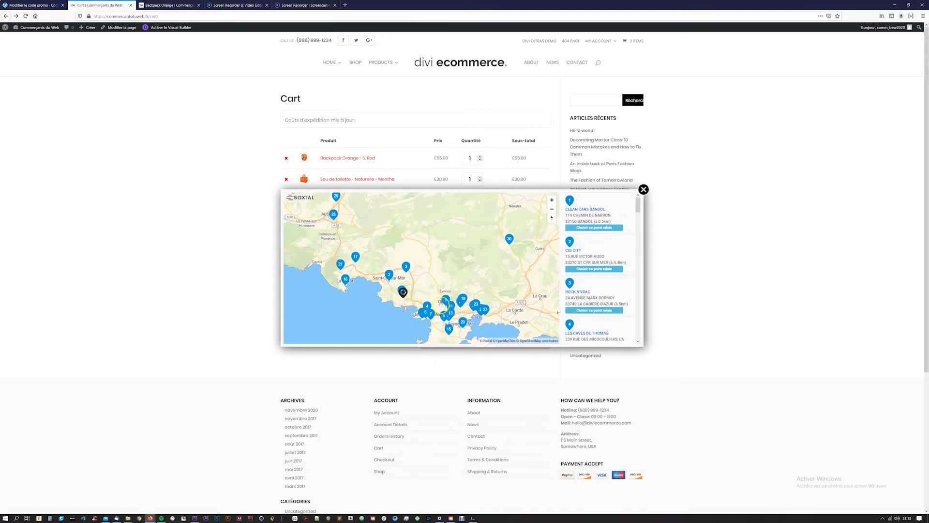
left_click_drag(441, 305, 414, 309)
left_click_drag(446, 252, 465, 245)
scroll(454, 247, "down", 3)
scroll(436, 259, "up", 4)
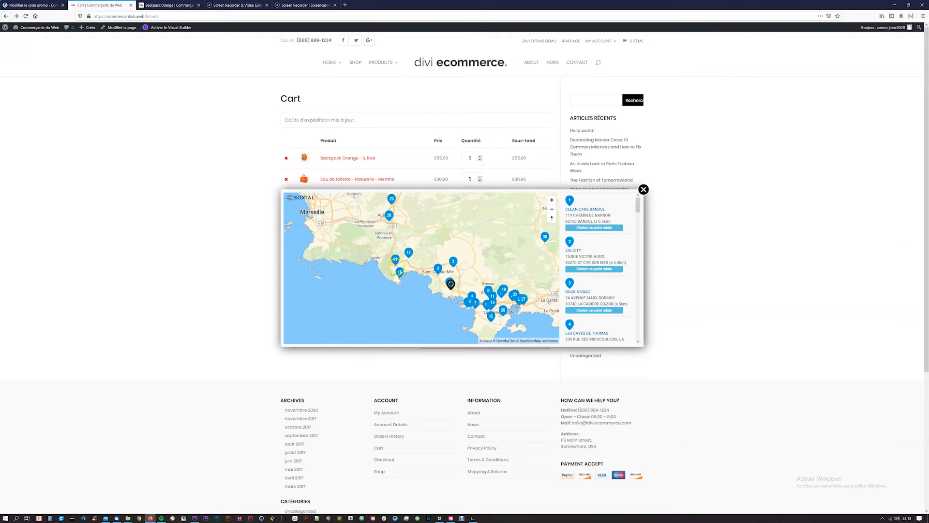
scroll(377, 200, "up", 5)
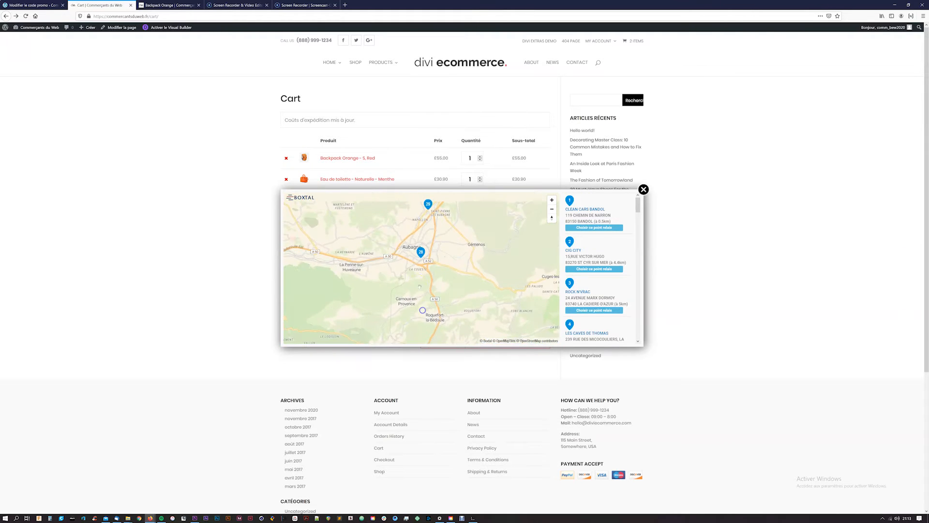
left_click_drag(412, 252, 419, 286)
scroll(419, 286, "up", 2)
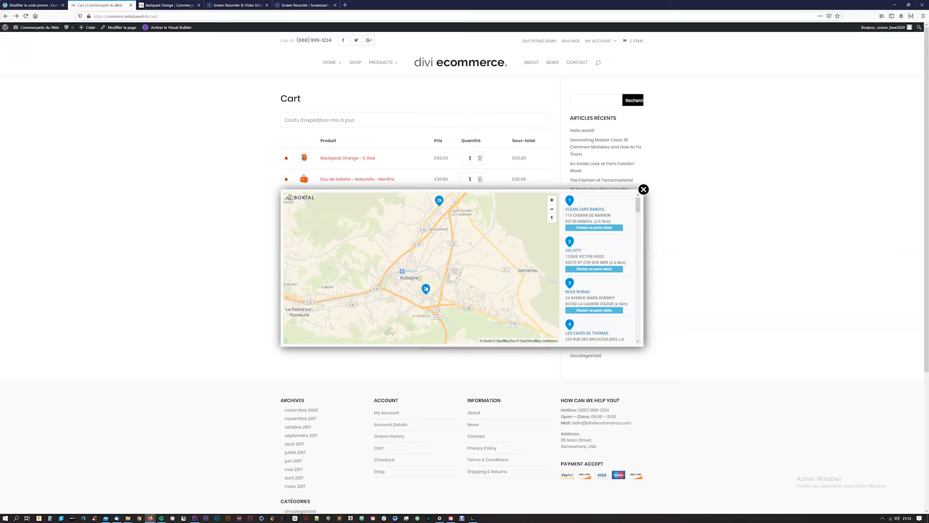
left_click(425, 289)
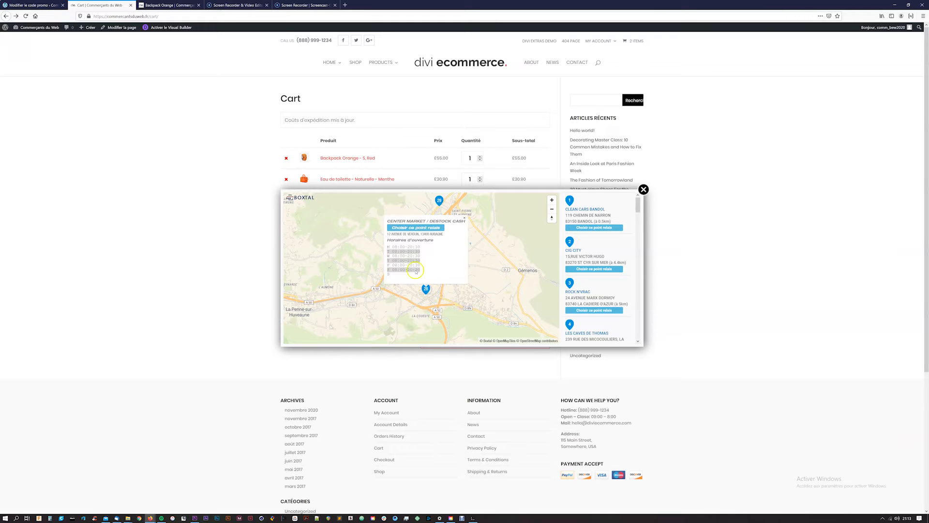
left_click(430, 264)
left_click(417, 228)
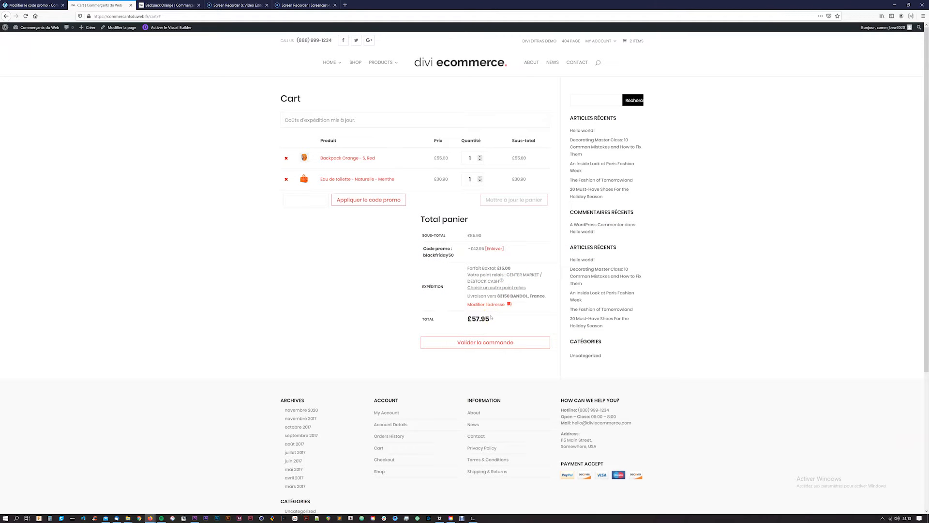
- Proceed to checkout, place the order with payment on delivery, and review the pickup point and addresses on the confirmation page
left_click(491, 343)
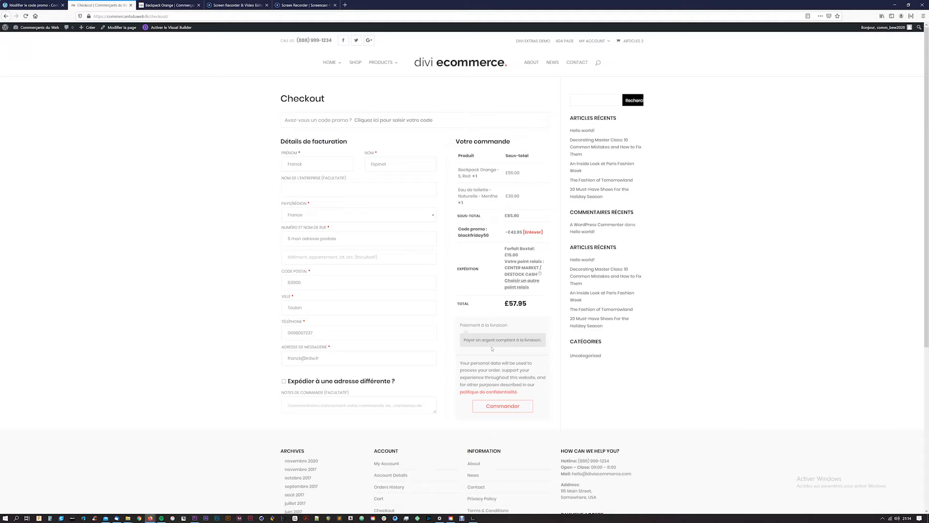
left_click(341, 214)
left_click(491, 333)
left_click(502, 405)
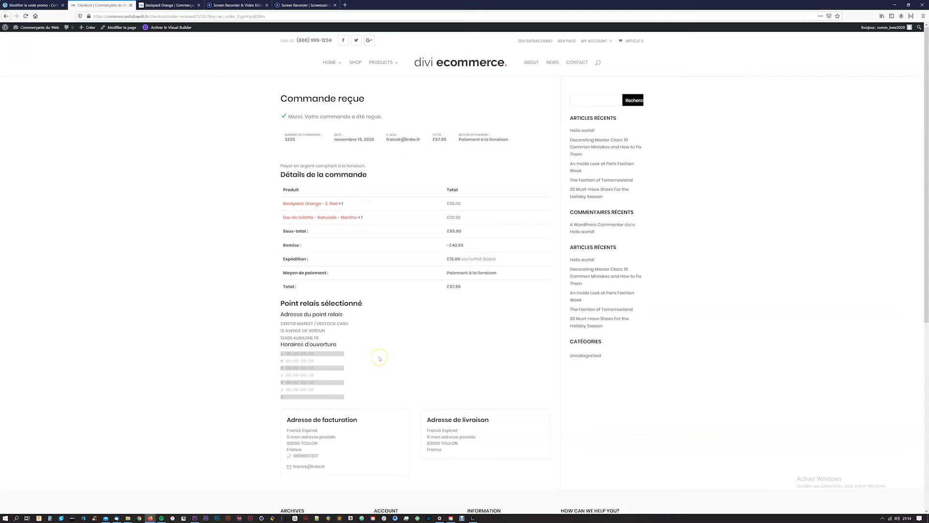
left_click(383, 246)
scroll(363, 307, "down", 2)
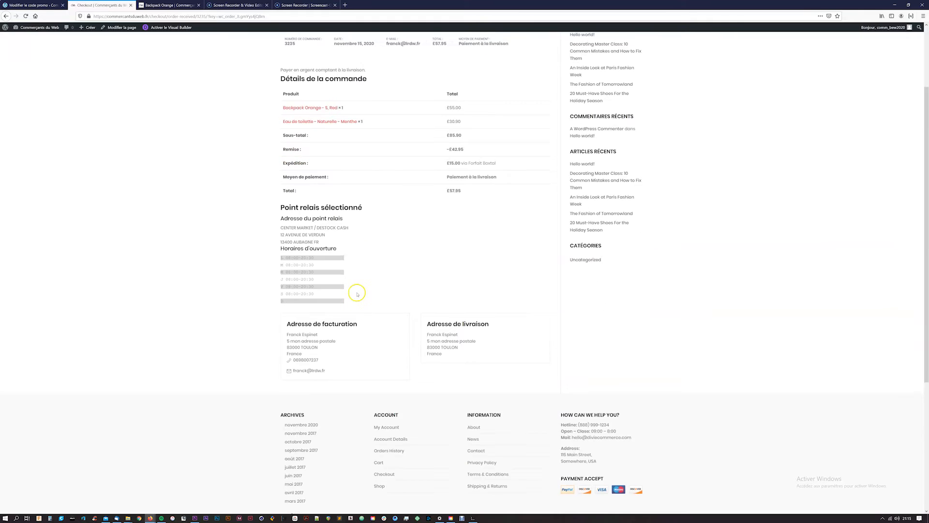
scroll(322, 330, "up", 1)
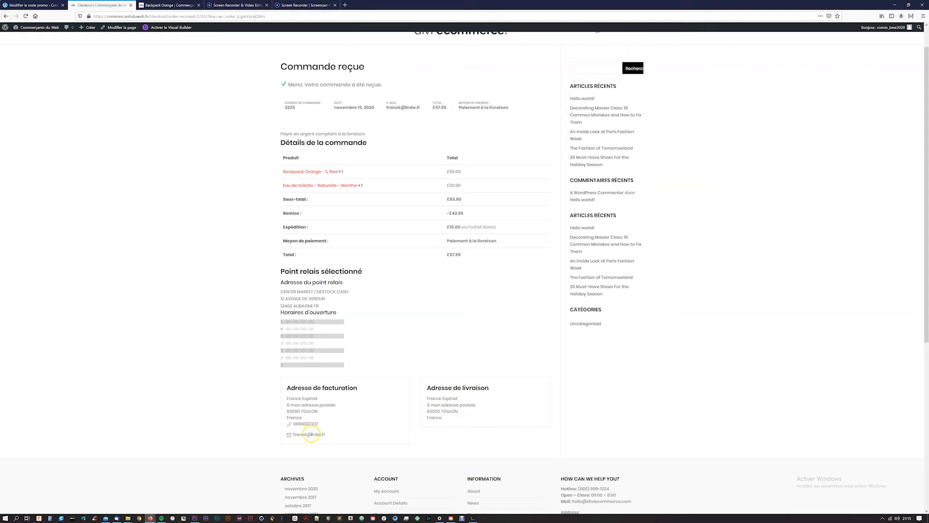
scroll(309, 434, "up", 1)
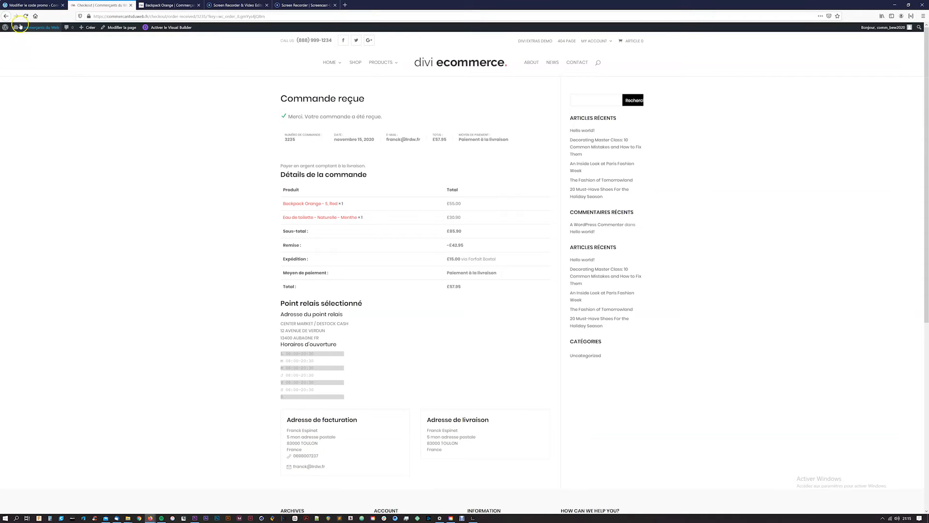
- Search the web for boxtal, open the Boxtal account dashboard and go to the list of shipments to process
left_click(212, 5)
left_click(212, 16)
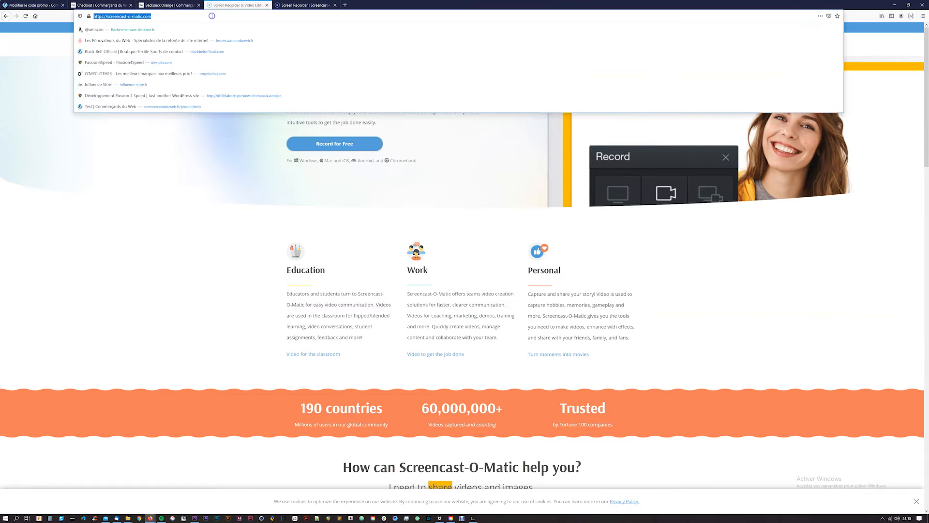
type("boxtal")
key("Return")
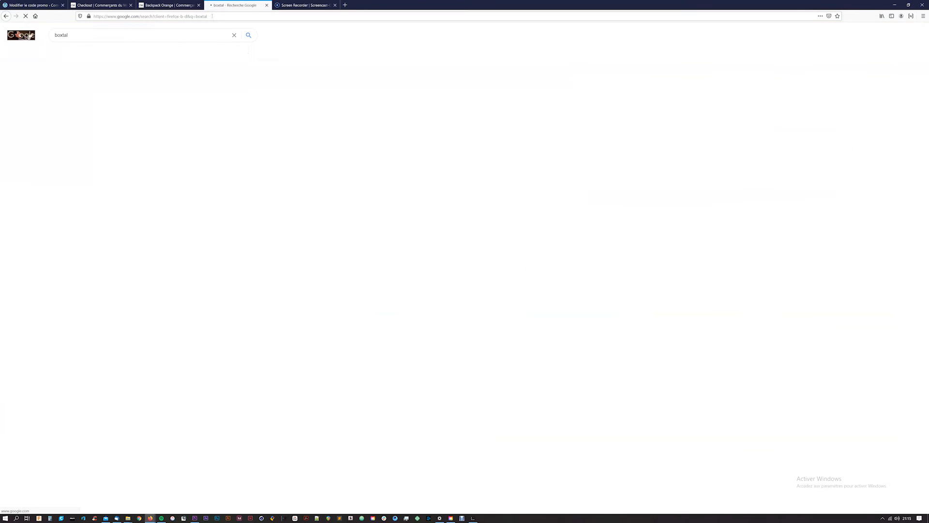
left_click(101, 87)
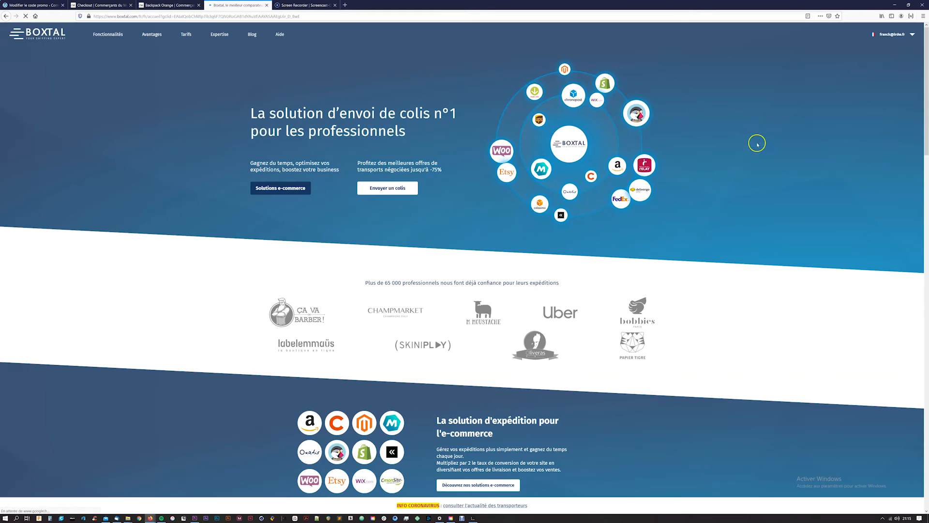
left_click(885, 45)
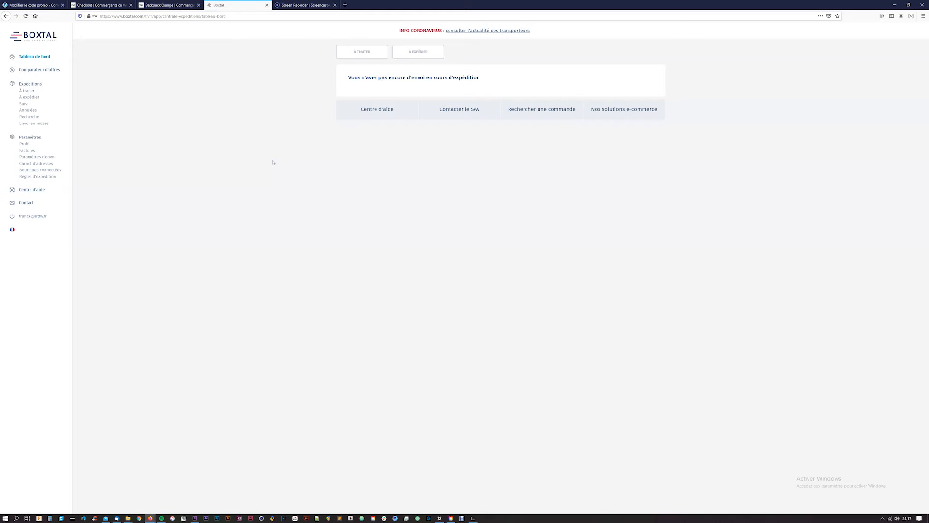
left_click(27, 91)
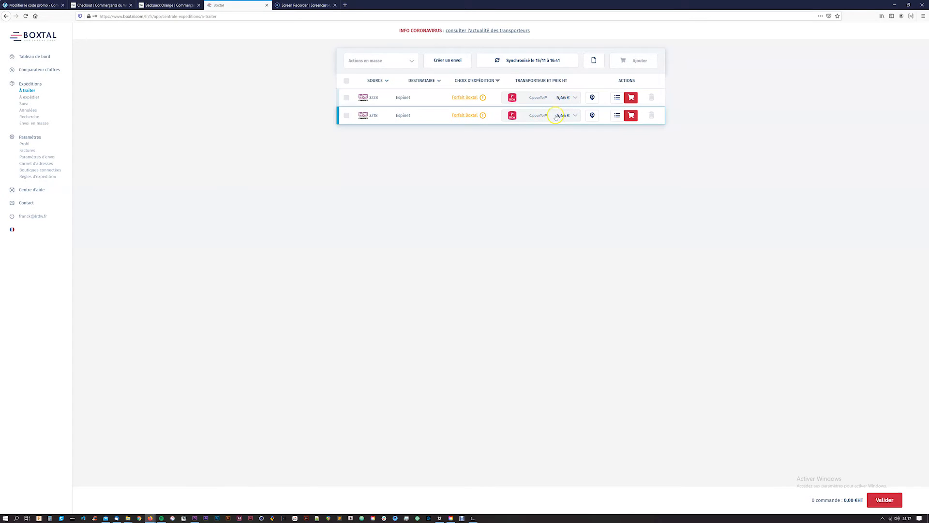
- Check the order number on the store's confirmation page and synchronise Boxtal's list of shipments to process
key("ctrl+2")
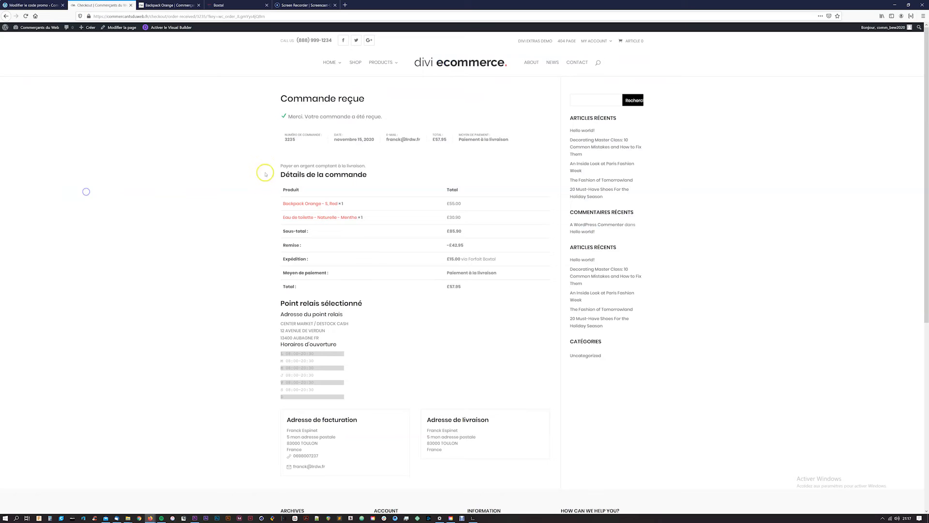
left_click_drag(297, 140, 286, 144)
left_click(284, 143)
key("ctrl+Tab")
key("ctrl+Tab")
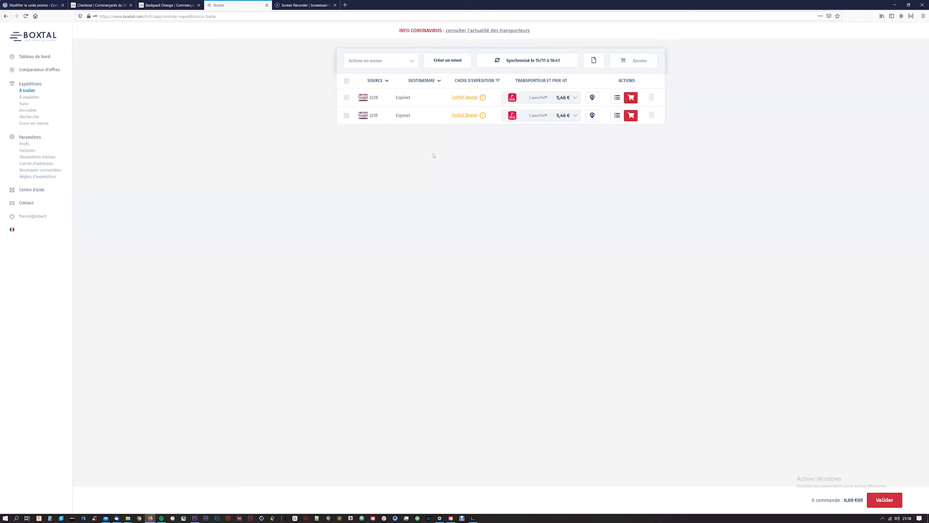
left_click(523, 60)
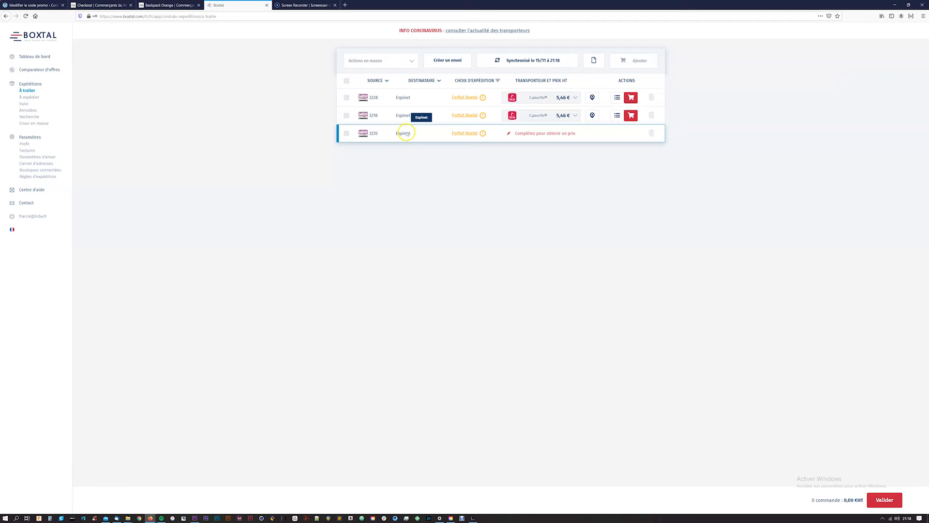
- Open the shipment form of the newly synchronised order to complete the details needed for a price
left_click(482, 133)
left_click(538, 135)
left_click(651, 134)
left_click(547, 134)
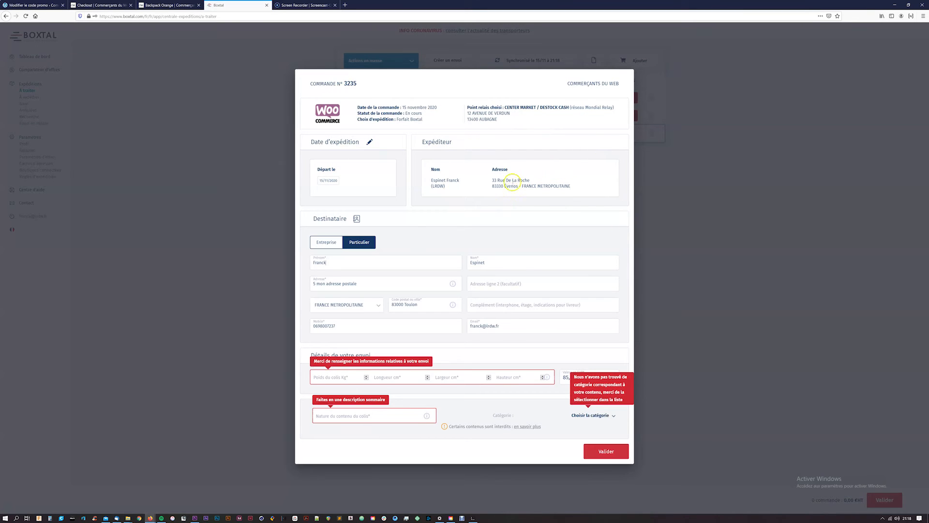
- Open the shipment's departure date and validate 15 November 2020
left_click(429, 128)
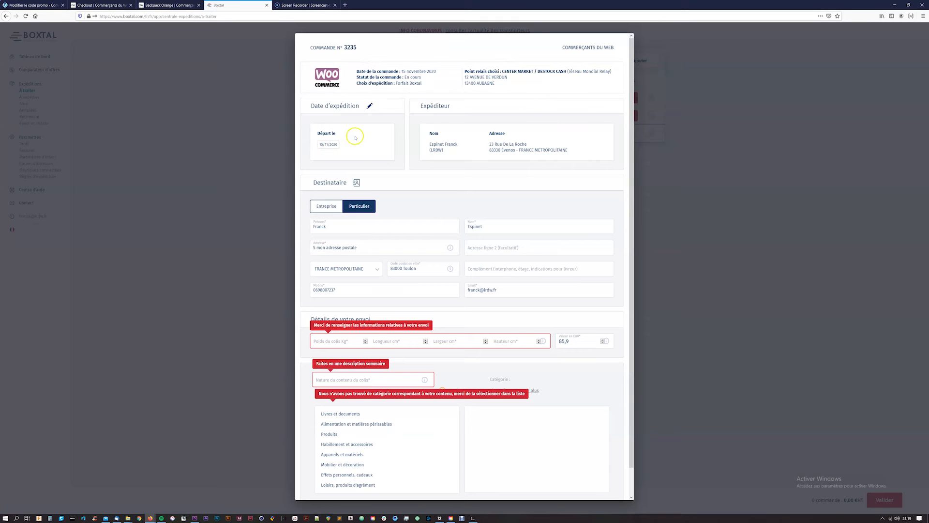
left_click(327, 145)
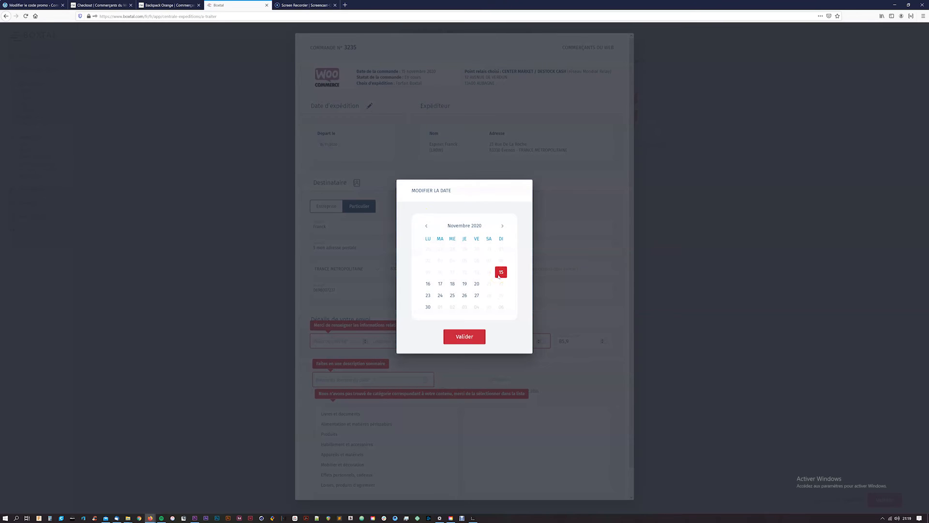
left_click(472, 337)
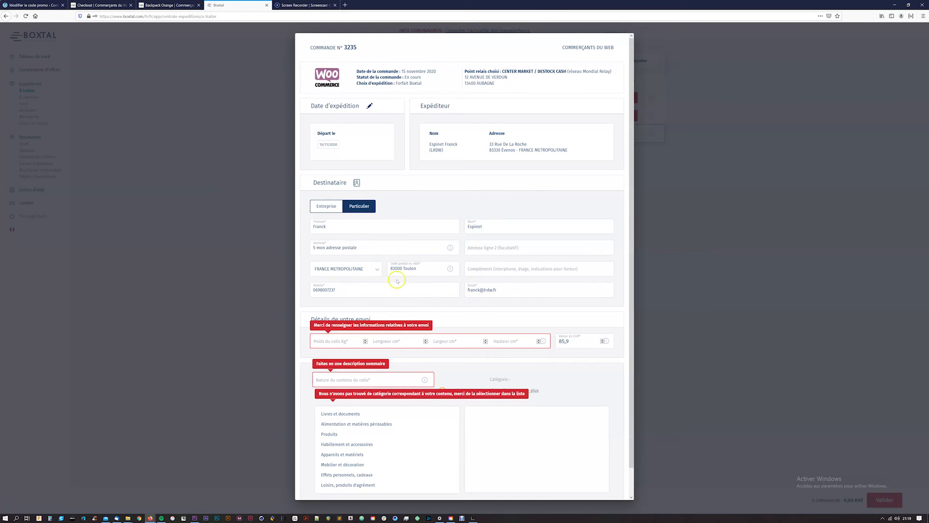
- Set the parcel's weight to 1 kg and its dimensions to 45 cm long, 35 cm wide and 35 cm high
left_click(335, 341)
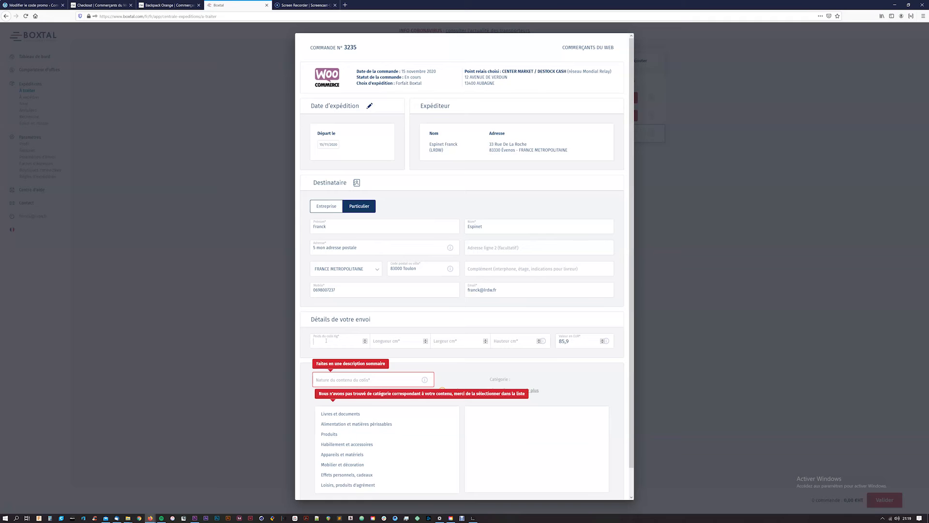
left_click(101, 5)
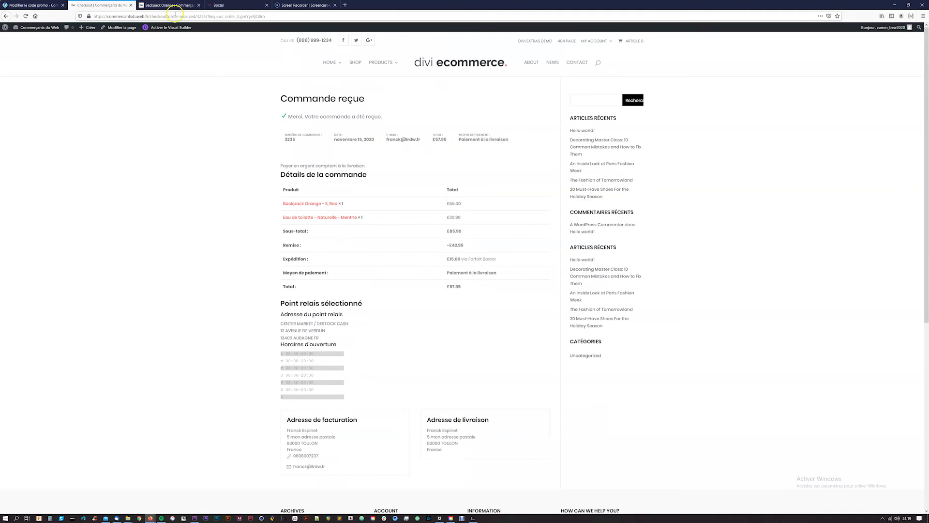
left_click(228, 5)
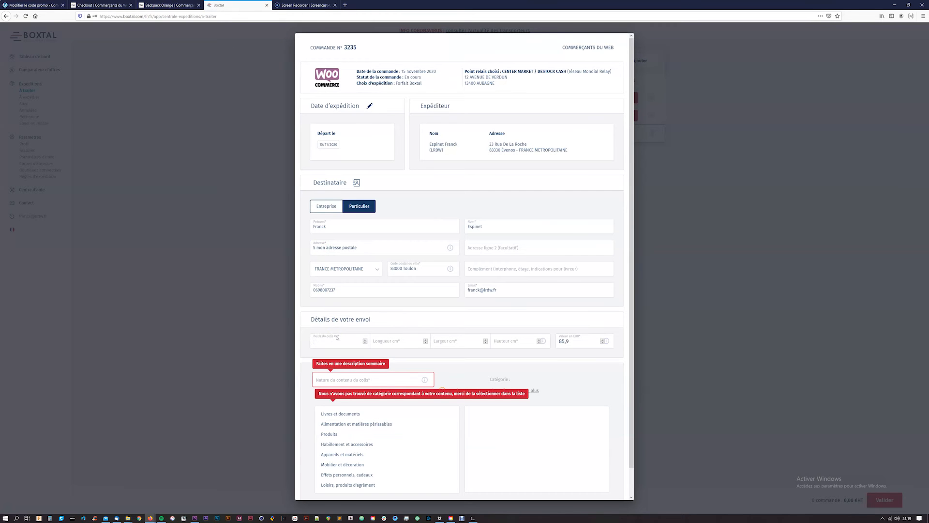
key("Tab")
key("Tab")
type("35")
key("Tab")
type("35")
key("Tab")
left_click(469, 362)
- Describe the parcel's contents as "vêtements" using the suggested entry and validate the shipment form
left_click(342, 378)
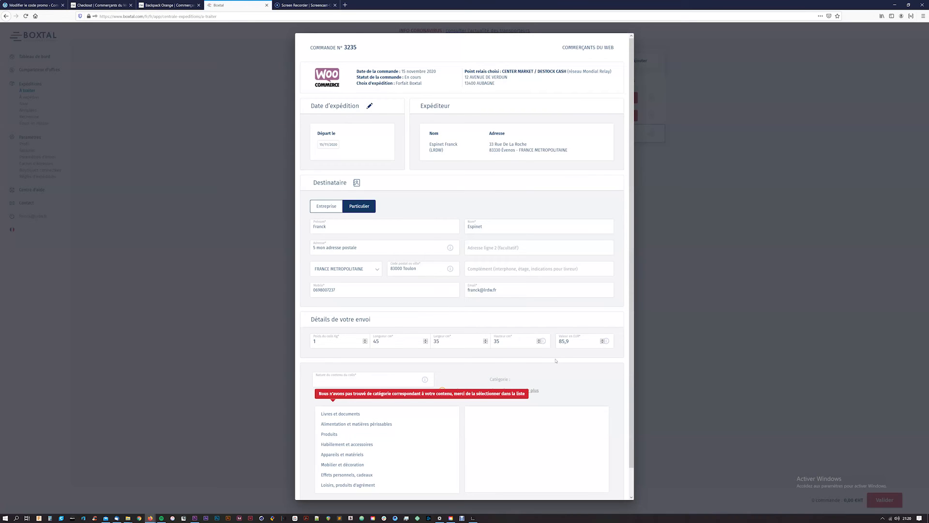
scroll(555, 360, "down", 1)
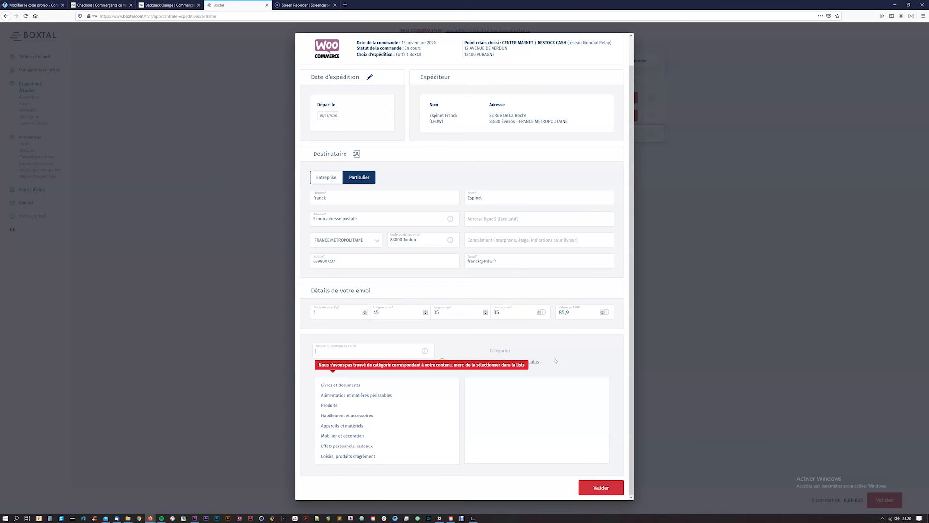
left_click(337, 350)
type("Pa")
key("BackSpace")
key("BackSpace")
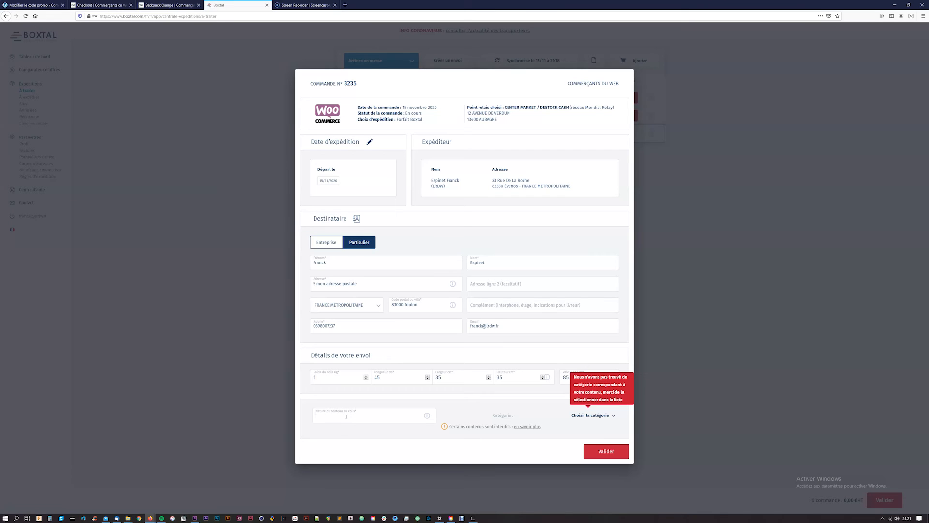
type("Vêtm")
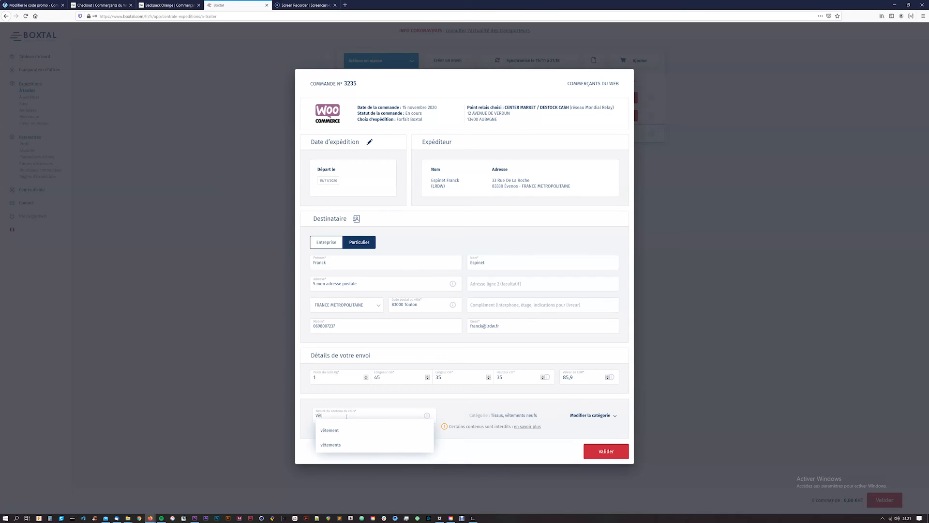
key("Down")
key("Down")
key("Return")
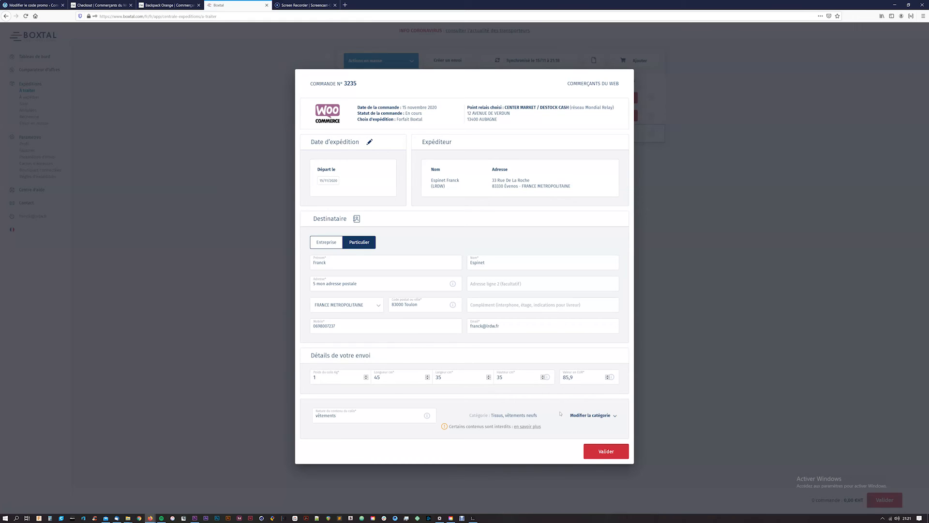
left_click(602, 450)
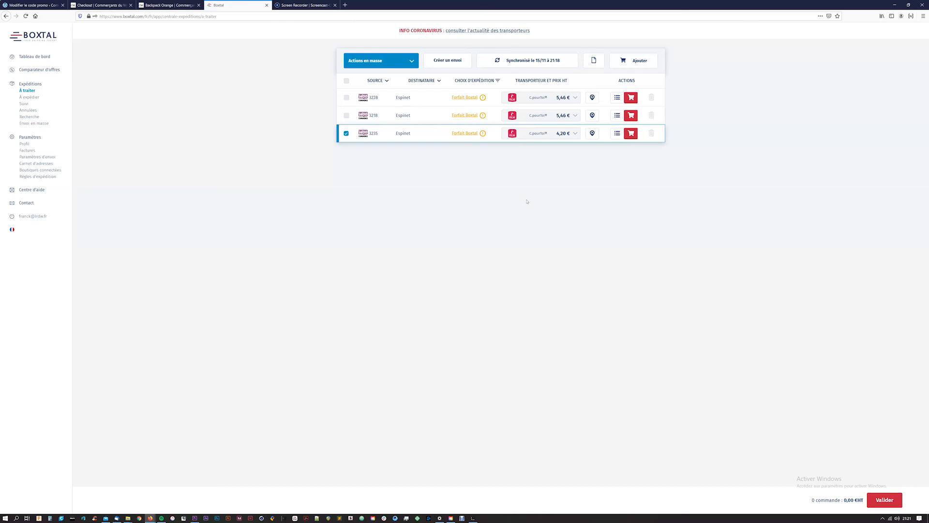
- Review the carrier offers available for the newly completed order and choose the suggested C.pourToi® offer
left_click(550, 140)
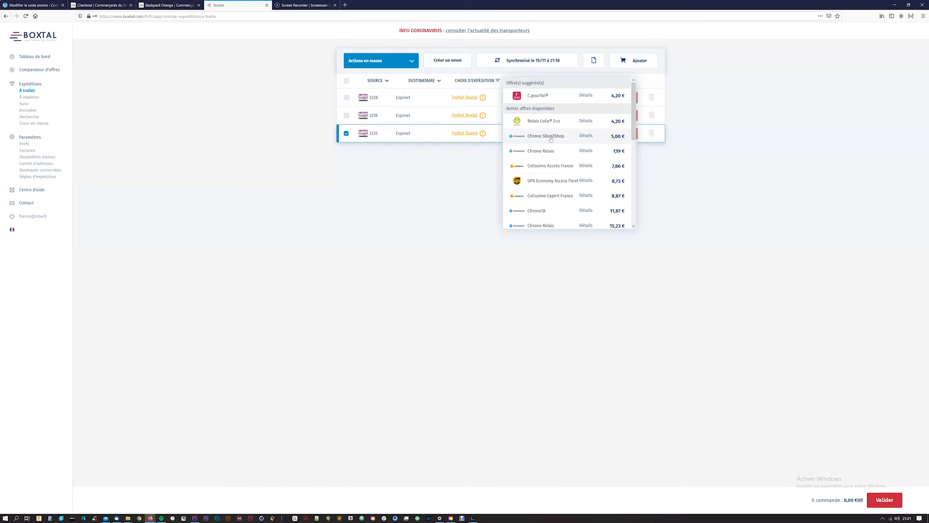
left_click(611, 95)
scroll(556, 121, "down", 5)
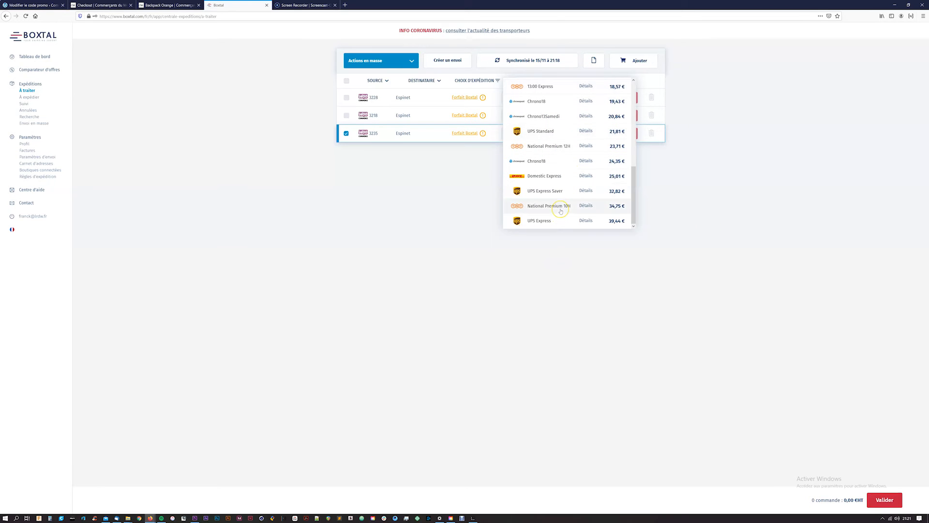
scroll(558, 211, "up", 5)
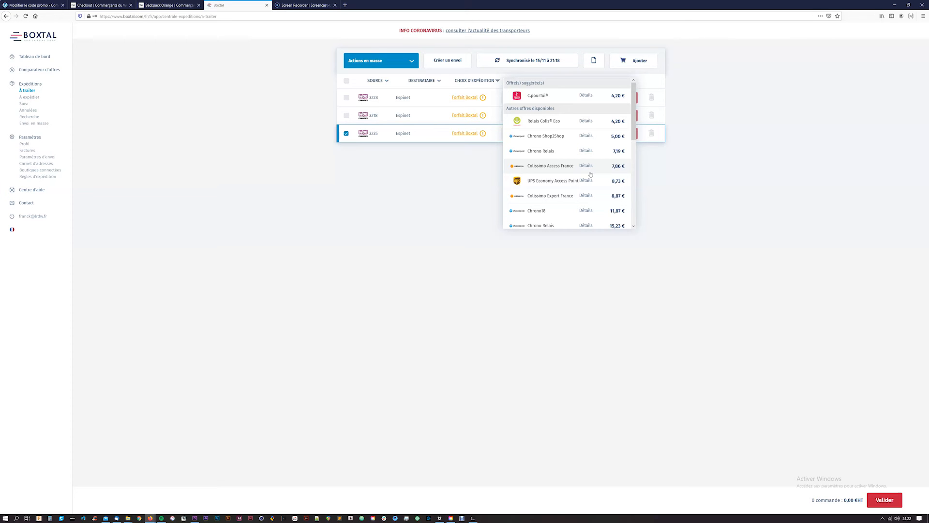
left_click(532, 95)
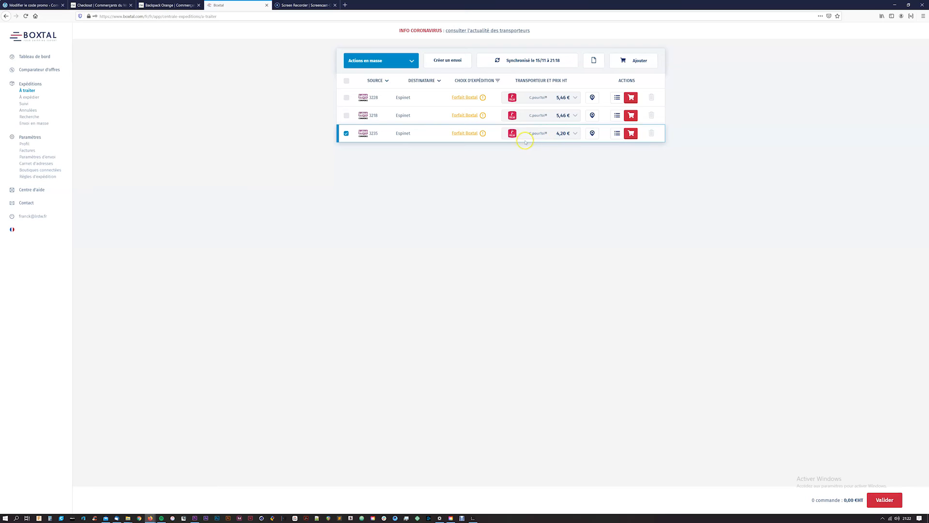
left_click(346, 115)
left_click(347, 96)
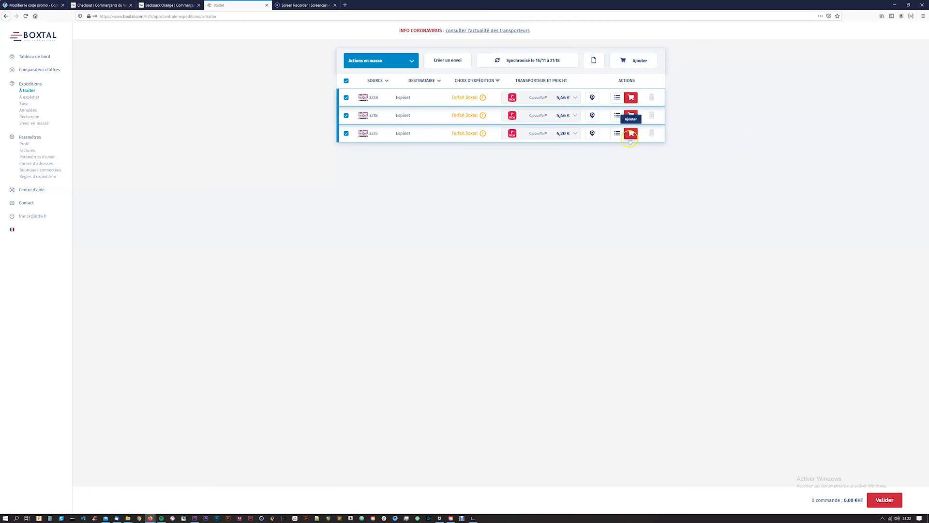
left_click(347, 81)
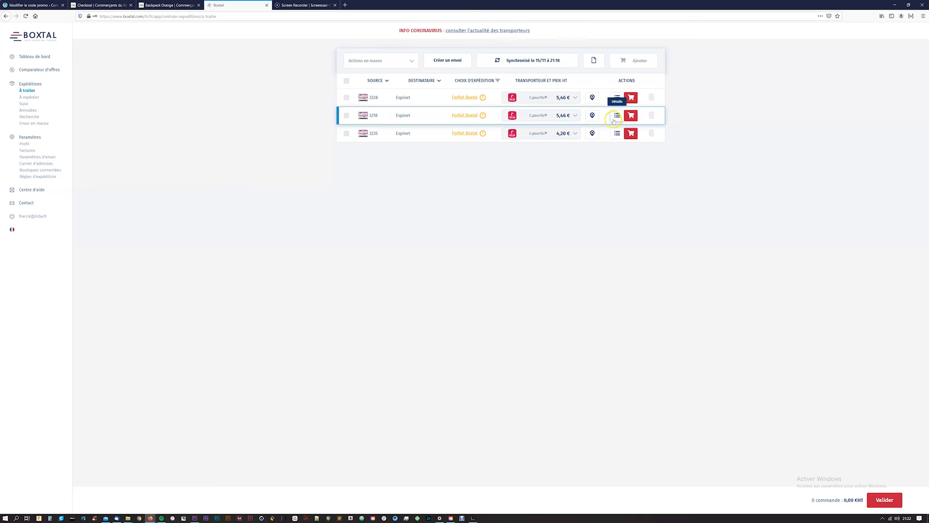
- Add all three pending shipments to the cart individually and proceed to the payment page without adding insurance
left_click(631, 97)
left_click(631, 116)
left_click(631, 133)
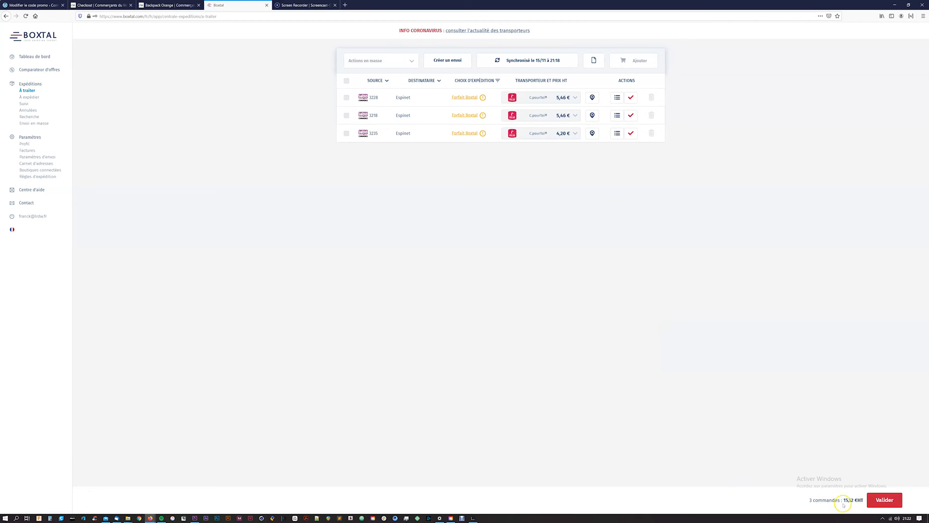
left_click(869, 505)
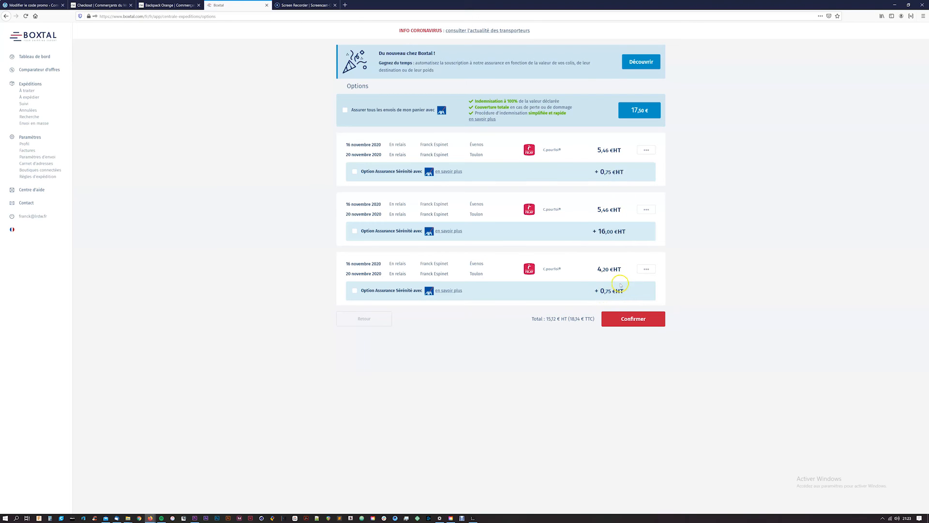
left_click(654, 320)
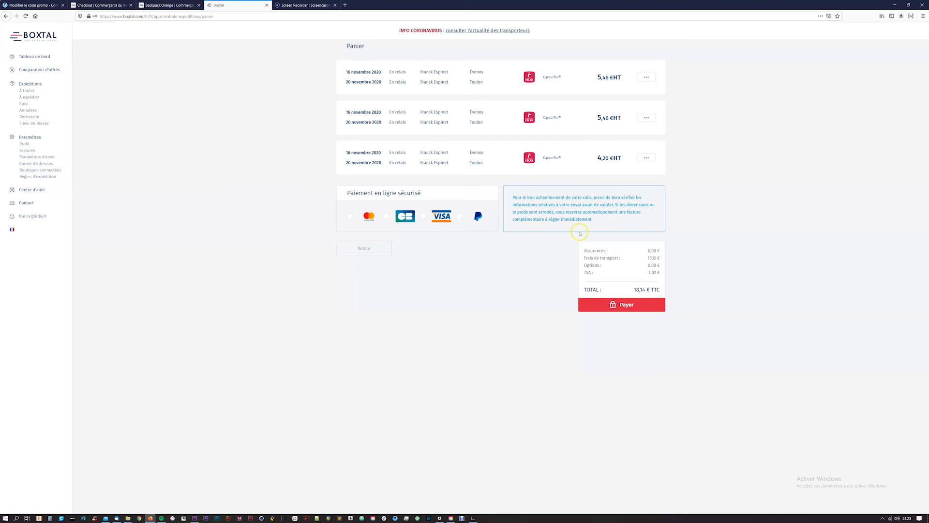